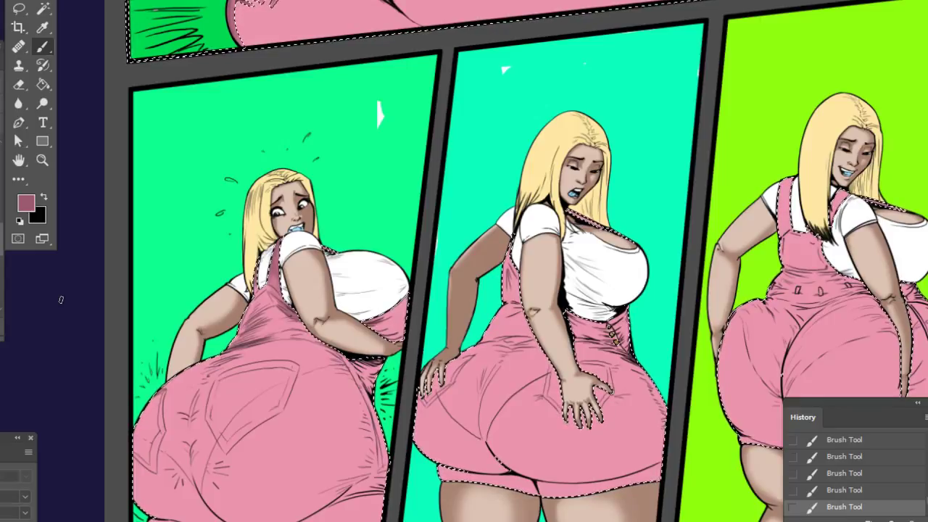
# - Brush darker pink shading into the waist and side folds of the overalls in the first lower panel
pyautogui.moveTo(613, 197); pyautogui.dragTo(559, 197)
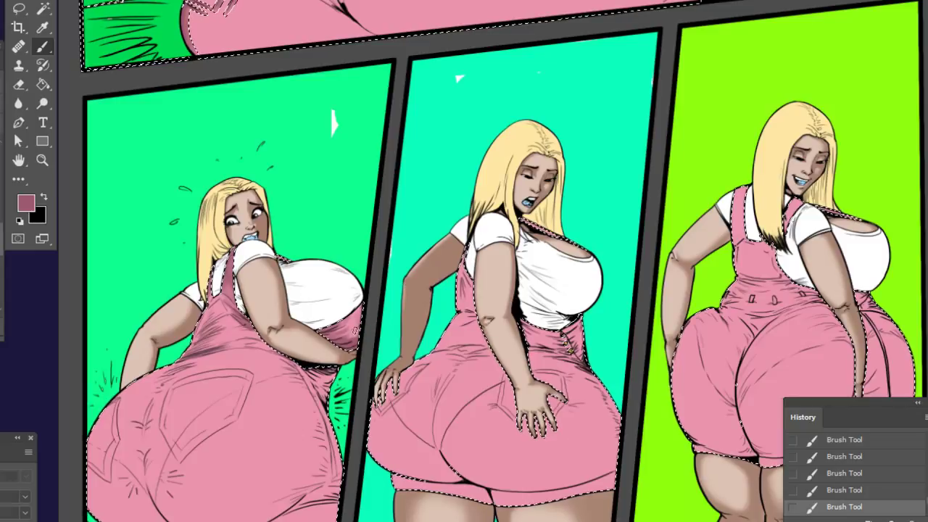
pyautogui.moveTo(301, 411); pyautogui.dragTo(357, 396)
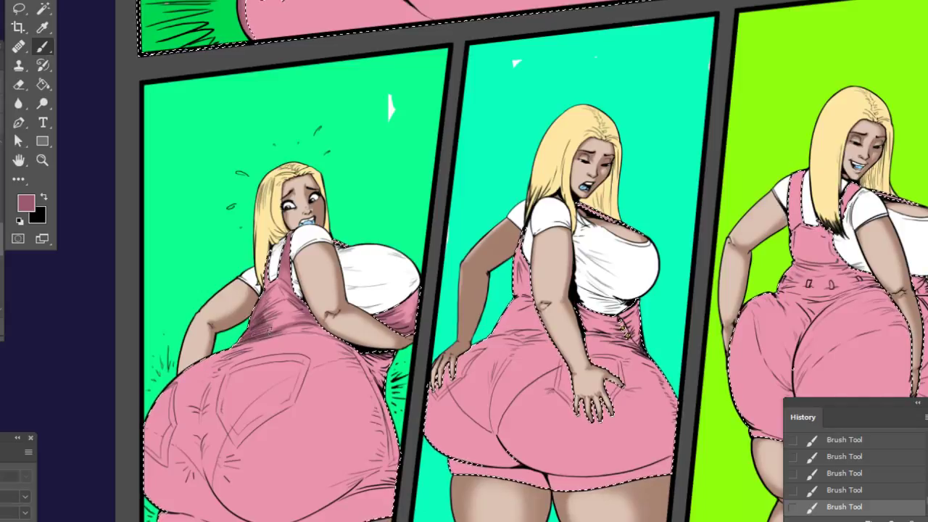
pyautogui.moveTo(320, 377); pyautogui.dragTo(336, 383)
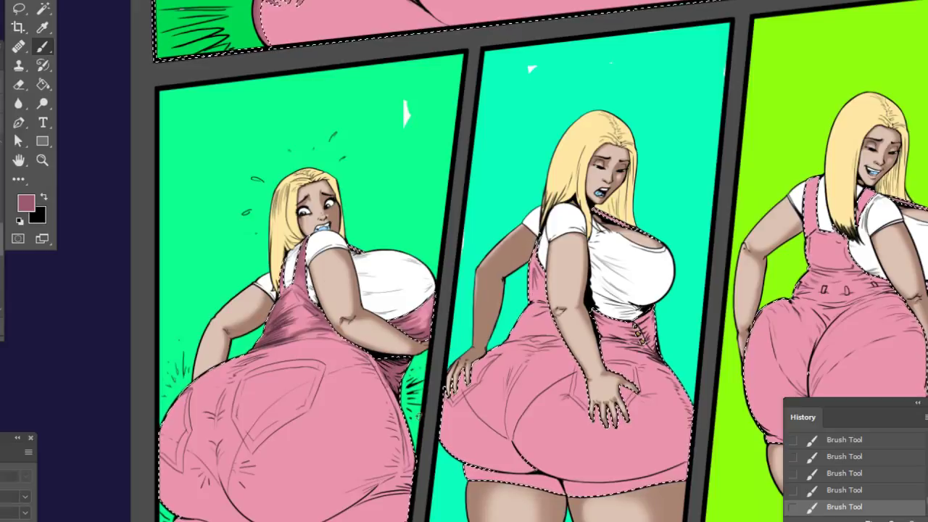
pyautogui.moveTo(311, 319); pyautogui.dragTo(332, 336)
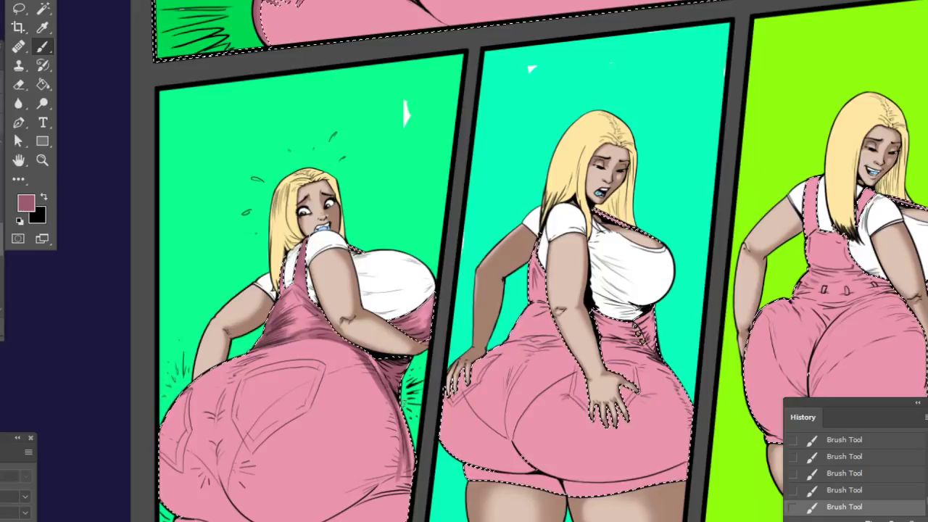
# - Adjust the brush and shade the upper edge, outer side and hem of the overalls in the first lower panel
pyautogui.rightClick(395, 391)
pyautogui.click(501, 311)
pyautogui.click(433, 224)
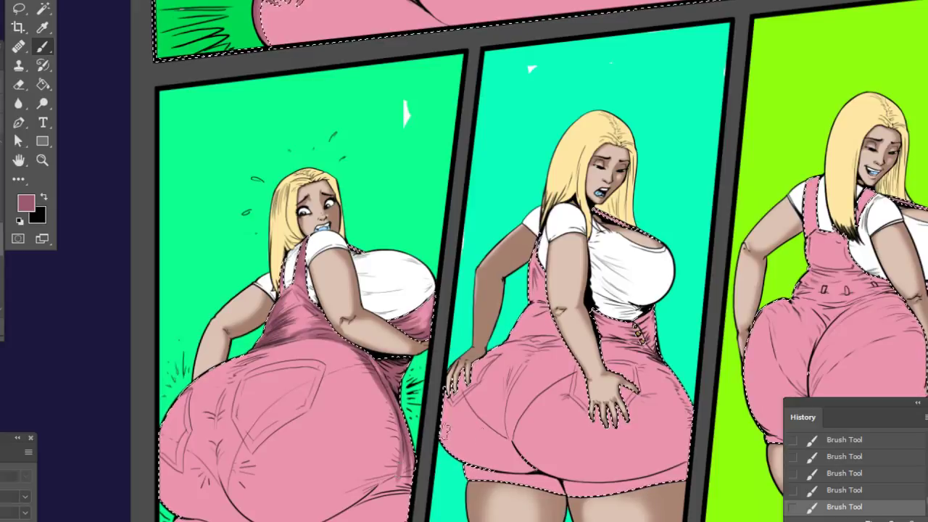
pyautogui.click(927, 521)
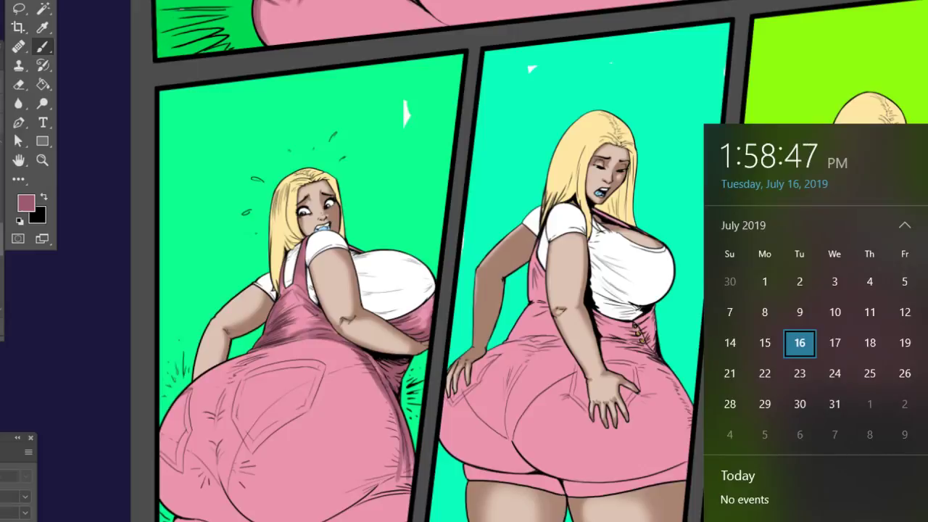
pyautogui.click(927, 521)
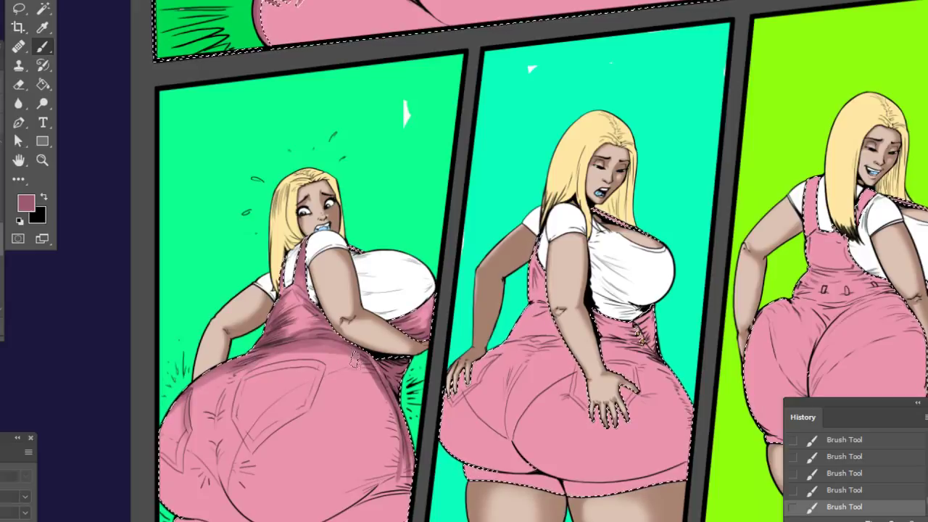
pyautogui.moveTo(391, 396); pyautogui.dragTo(396, 368)
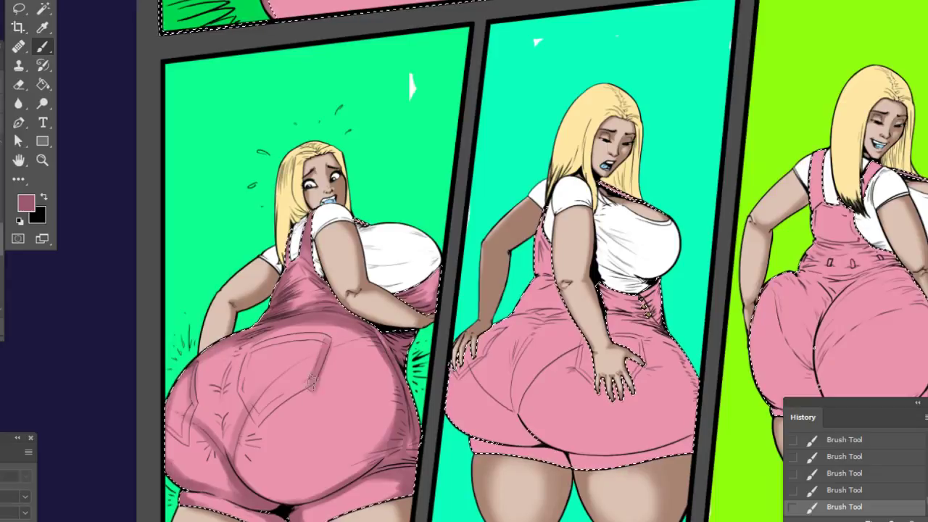
# - Blend sampled light and dark pinks around the back pocket and upper hip of the first lower panel's overalls
pyautogui.keyDown('alt'); pyautogui.click(316, 398); pyautogui.keyUp('alt')
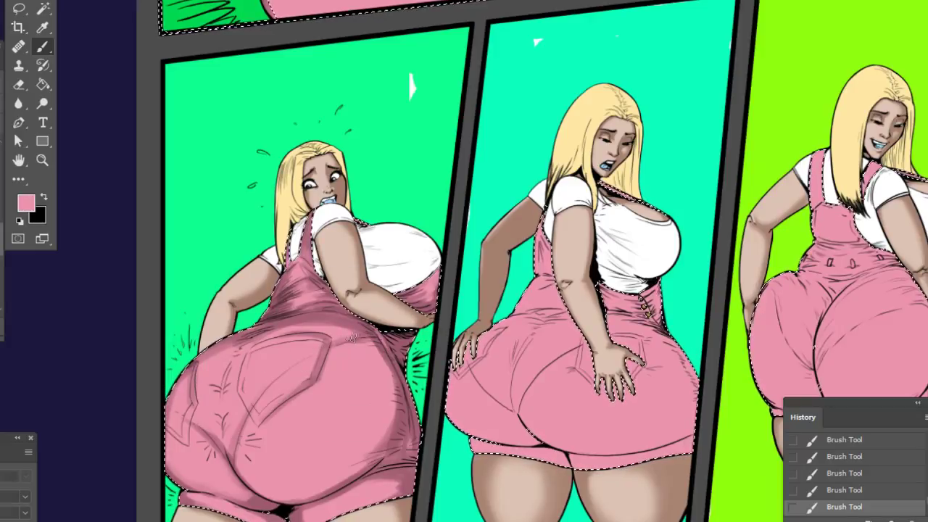
pyautogui.keyDown('alt'); pyautogui.click(315, 298); pyautogui.keyUp('alt')
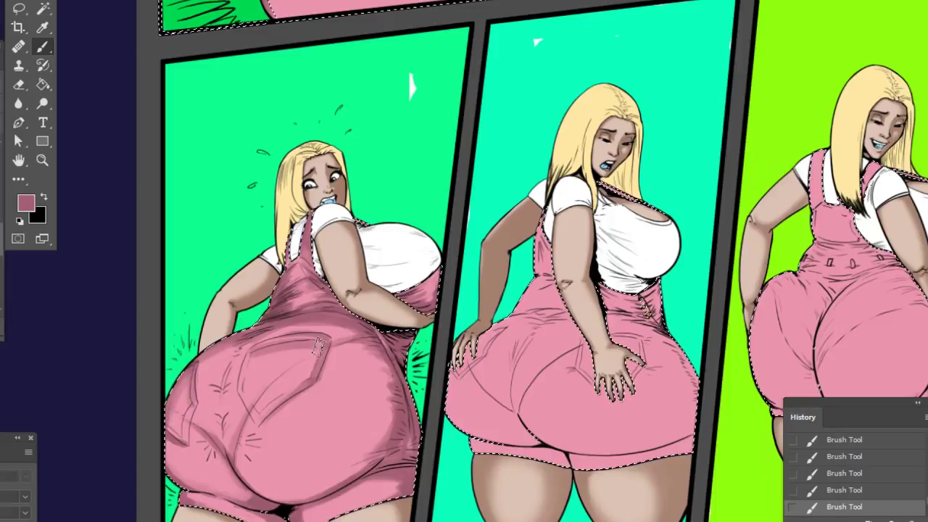
pyautogui.keyDown('alt'); pyautogui.click(305, 356); pyautogui.keyUp('alt')
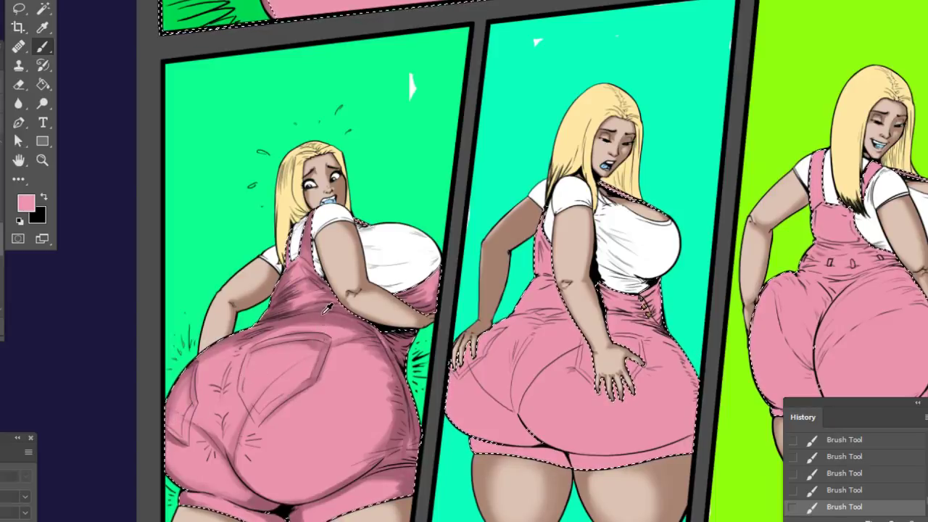
pyautogui.keyDown('alt'); pyautogui.click(259, 333); pyautogui.keyUp('alt')
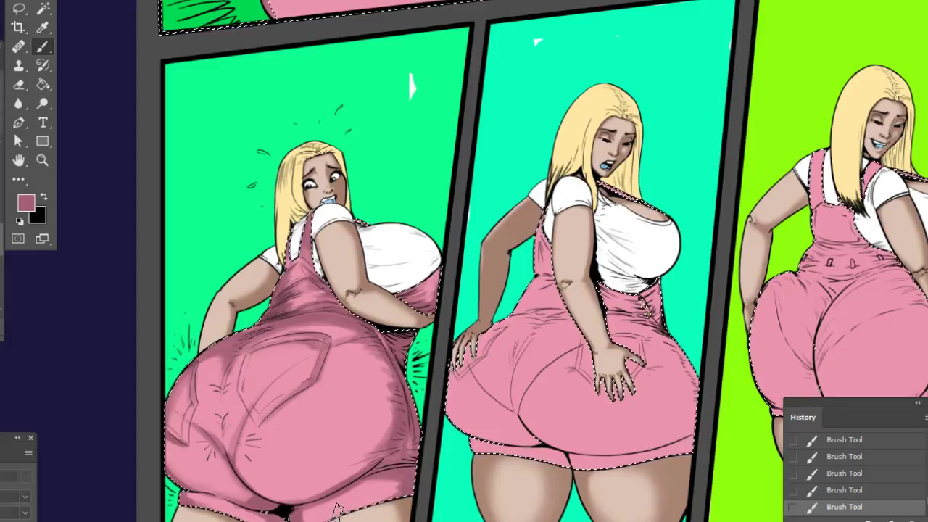
pyautogui.keyDown('alt'); pyautogui.click(260, 351); pyautogui.keyUp('alt')
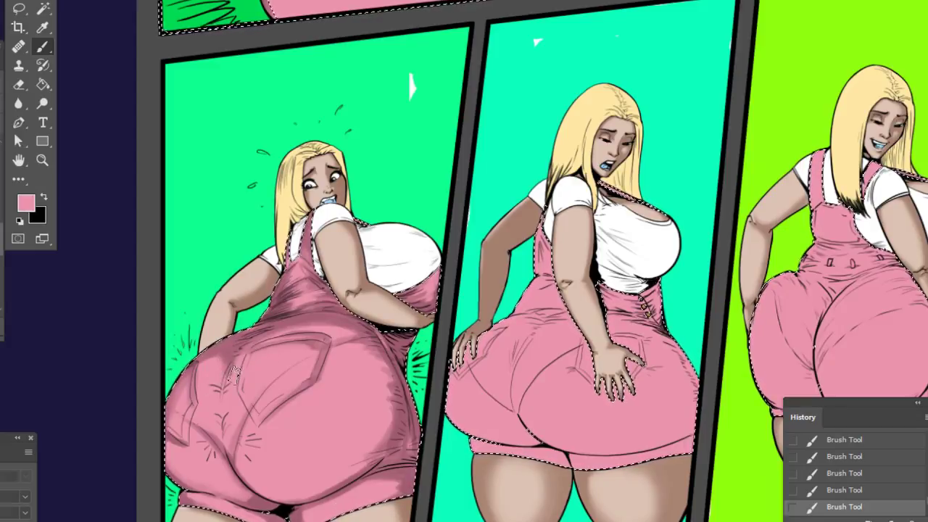
pyautogui.keyDown('alt'); pyautogui.click(233, 327); pyautogui.keyUp('alt')
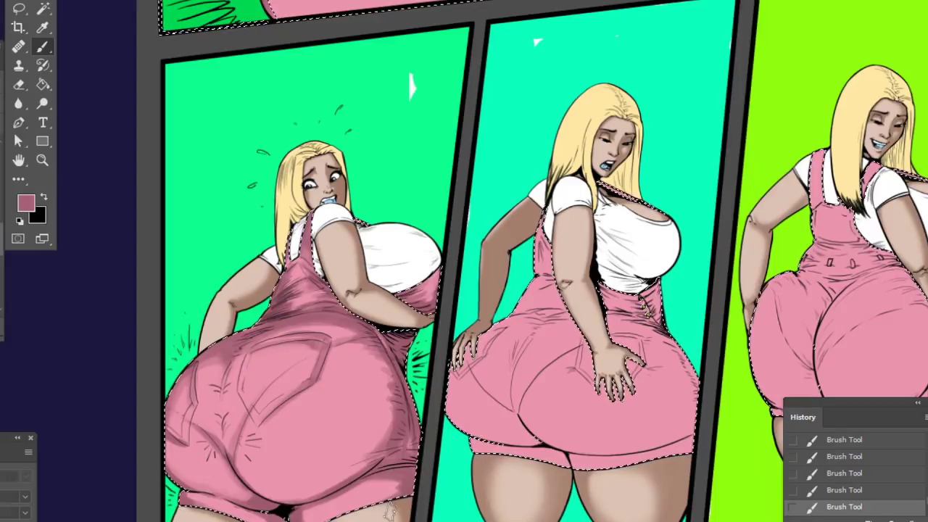
# - Readjust the brush and refine the shading under the back pocket in the first lower panel using sampled light and dark pinks
pyautogui.rightClick(500, 304)
pyautogui.click(471, 207)
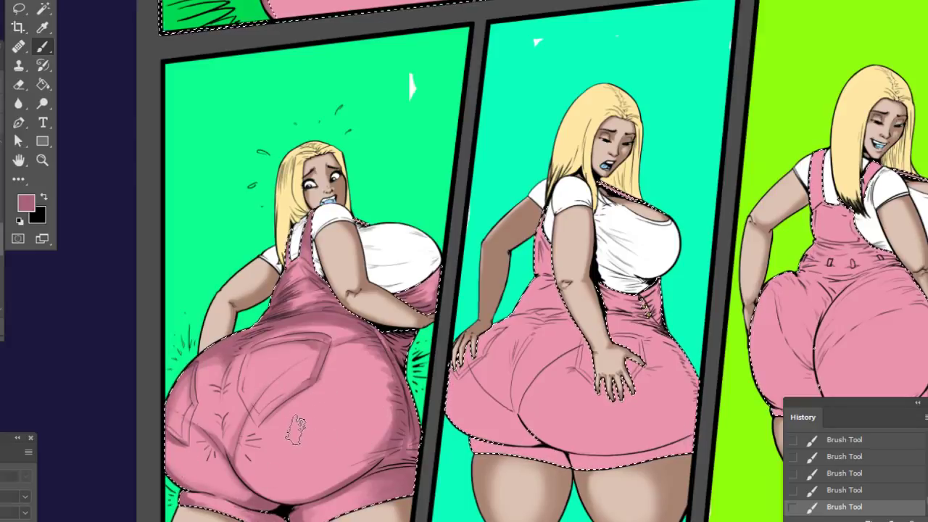
pyautogui.rightClick(368, 336)
pyautogui.click(396, 240)
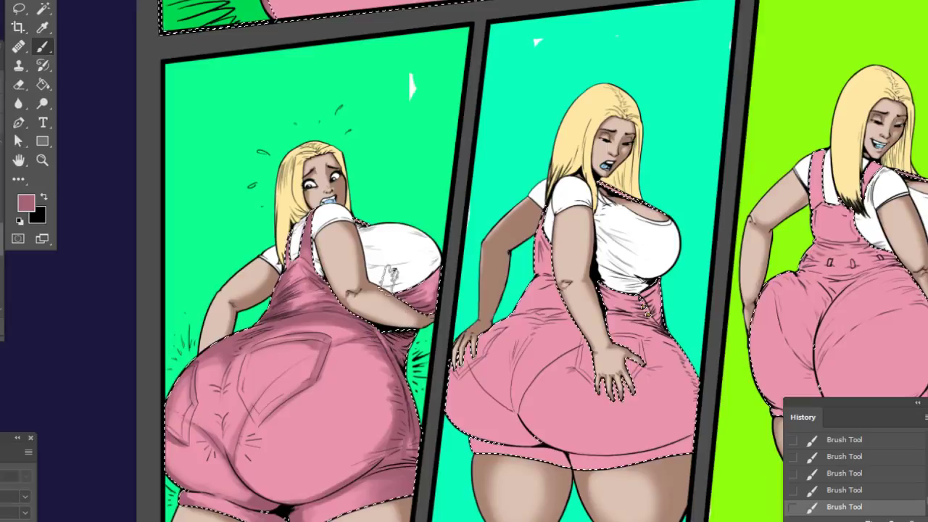
pyautogui.rightClick(389, 280)
pyautogui.click(475, 301)
pyautogui.click(462, 251)
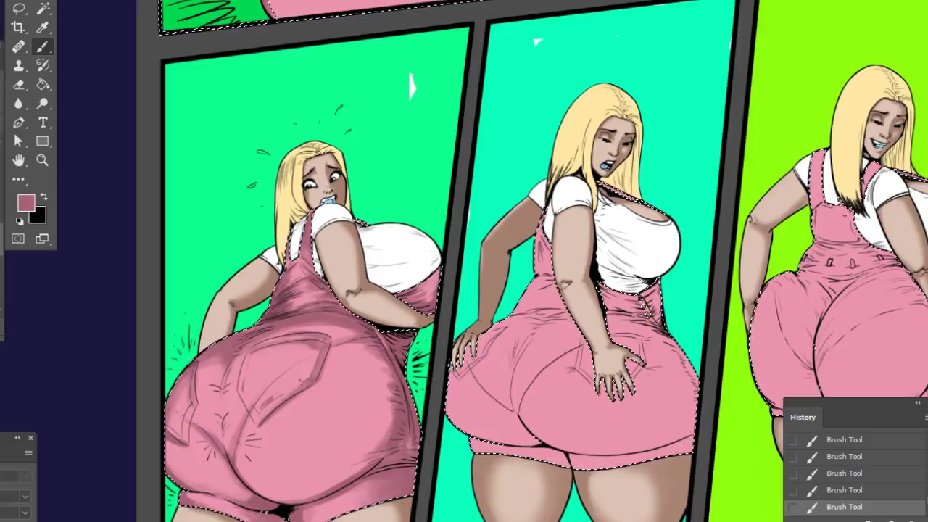
pyautogui.keyDown('alt'); pyautogui.click(298, 370); pyautogui.keyUp('alt')
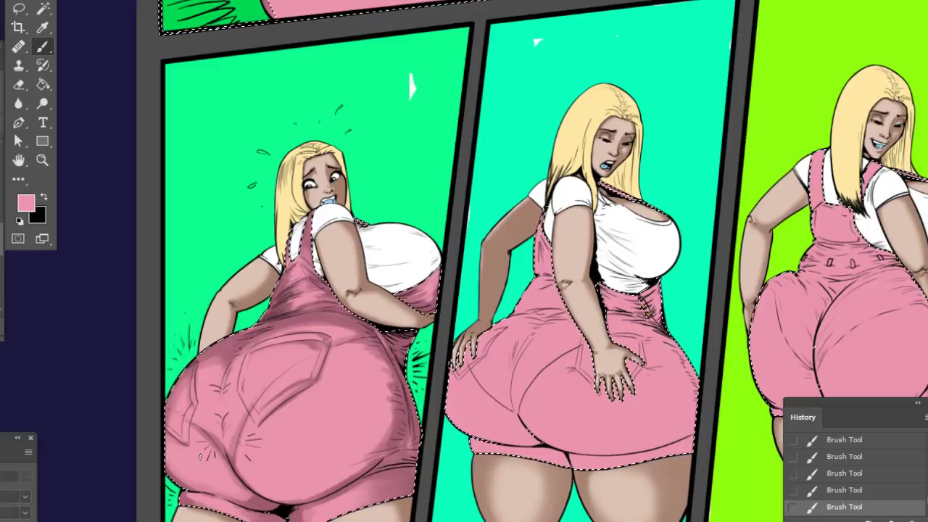
pyautogui.keyDown('alt'); pyautogui.click(399, 414); pyautogui.keyUp('alt')
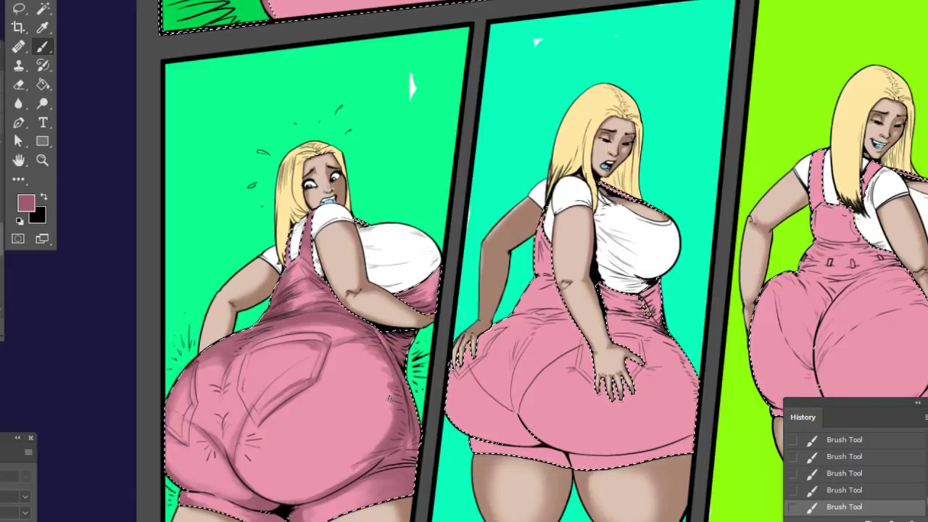
# - Shade the side of the overalls' bib behind the arm in the middle lower panel with darker pink
pyautogui.moveTo(543, 424); pyautogui.dragTo(511, 401)
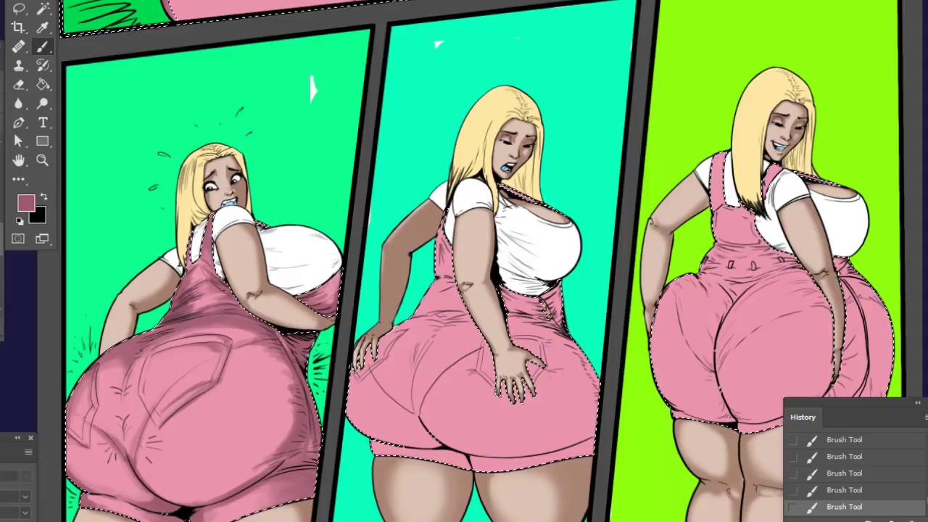
pyautogui.scroll(2, 491, 332)
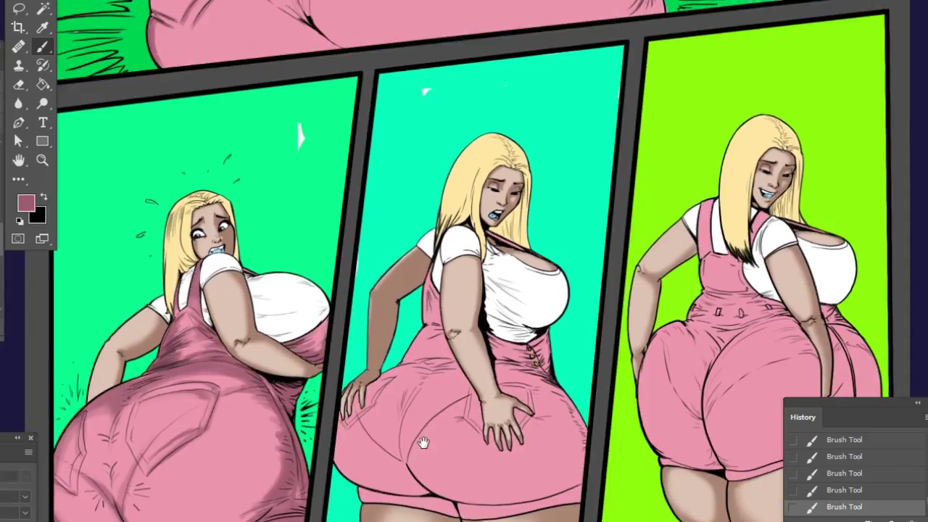
pyautogui.rightClick(491, 333)
pyautogui.press('Escape')
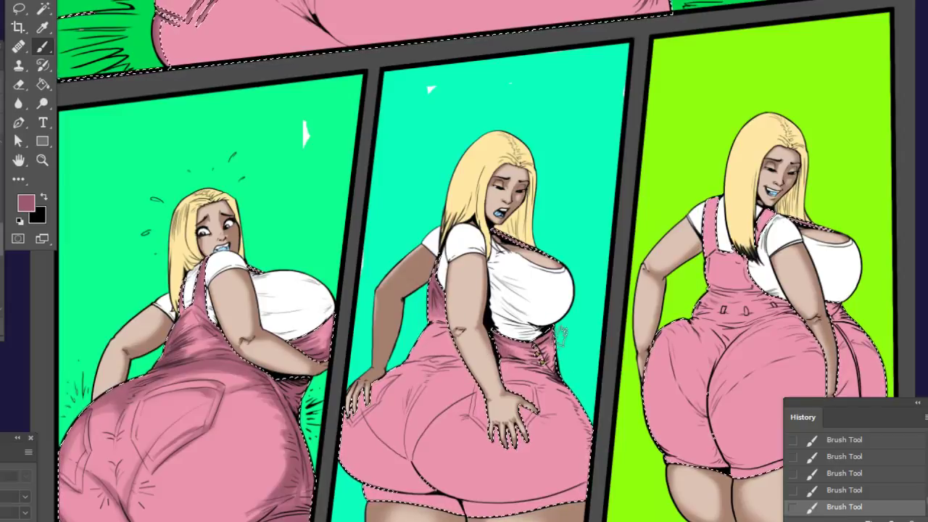
pyautogui.moveTo(601, 452); pyautogui.dragTo(566, 427)
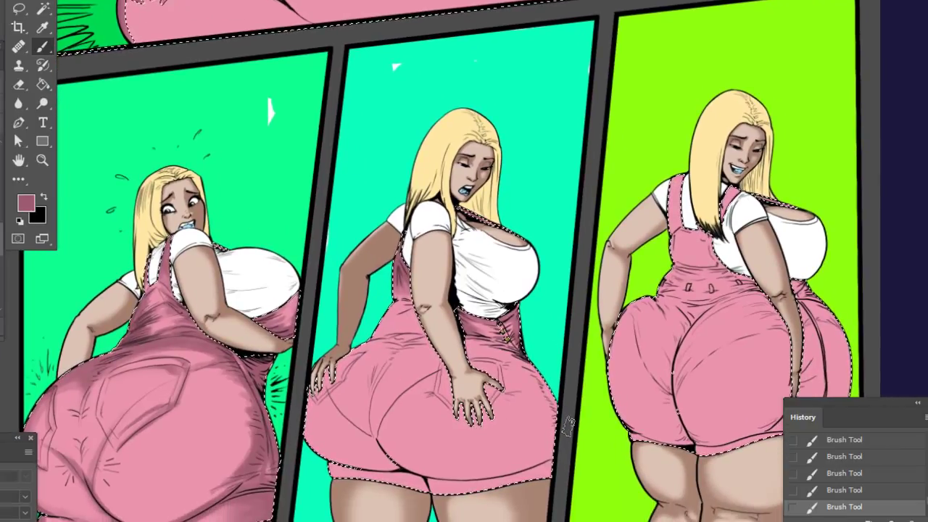
# - Adjust the brush and shade the waist folds of the middle lower panel's overalls with sampled light and dark pinks
pyautogui.rightClick(463, 305)
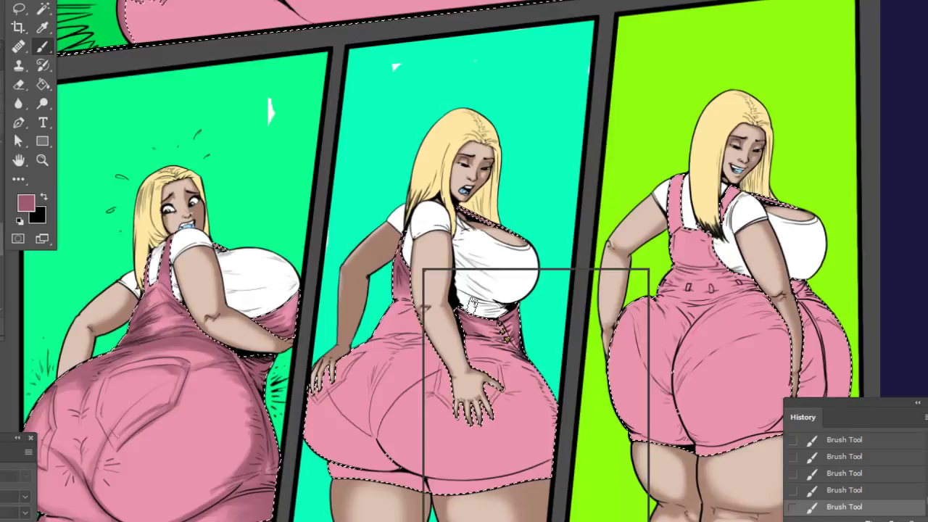
pyautogui.click(503, 306)
pyautogui.click(500, 241)
pyautogui.rightClick(464, 297)
pyautogui.click(488, 305)
pyautogui.click(496, 246)
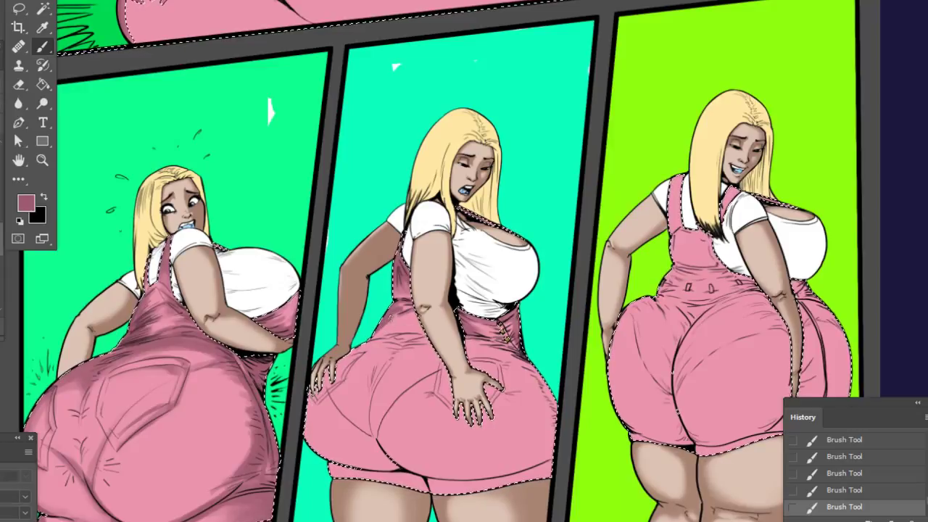
pyautogui.keyDown('alt'); pyautogui.click(506, 338); pyautogui.keyUp('alt')
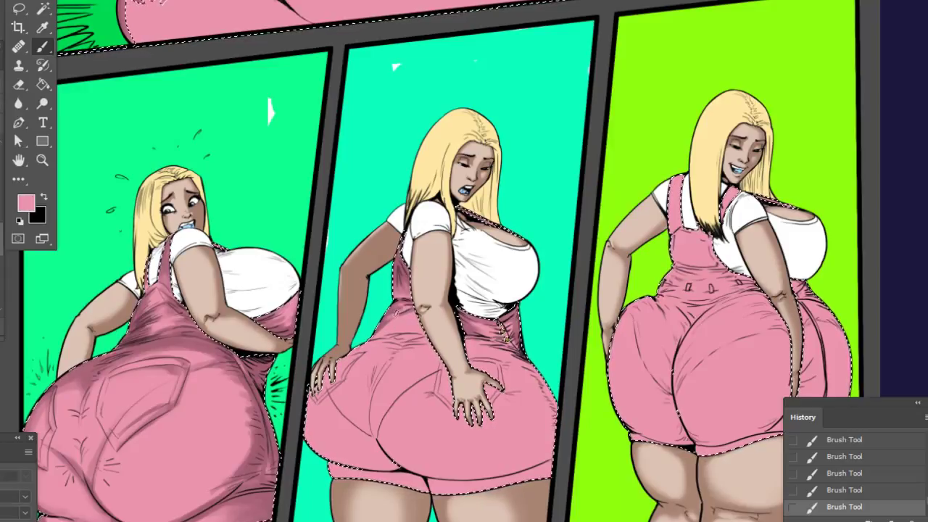
pyautogui.keyDown('alt'); pyautogui.click(502, 332); pyautogui.keyUp('alt')
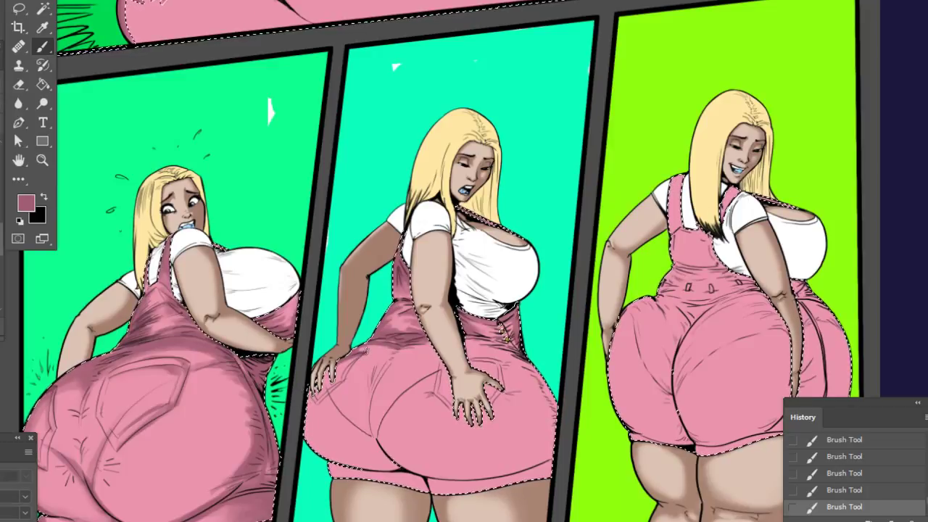
# - Shade along the seams and pocket edges of the middle lower panel's overalls, alternating between sampled light and dark pinks
pyautogui.keyDown('alt'); pyautogui.click(353, 331); pyautogui.keyUp('alt')
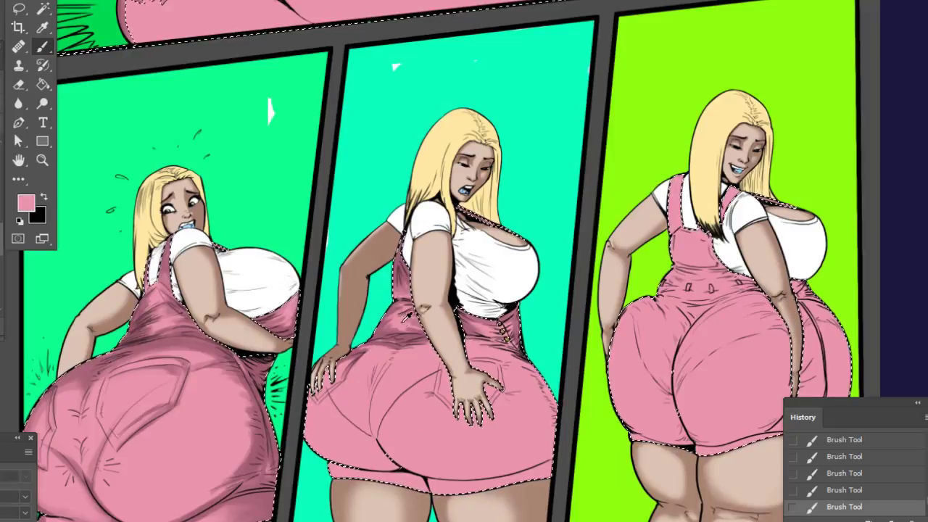
pyautogui.keyDown('alt'); pyautogui.click(424, 310); pyautogui.keyUp('alt')
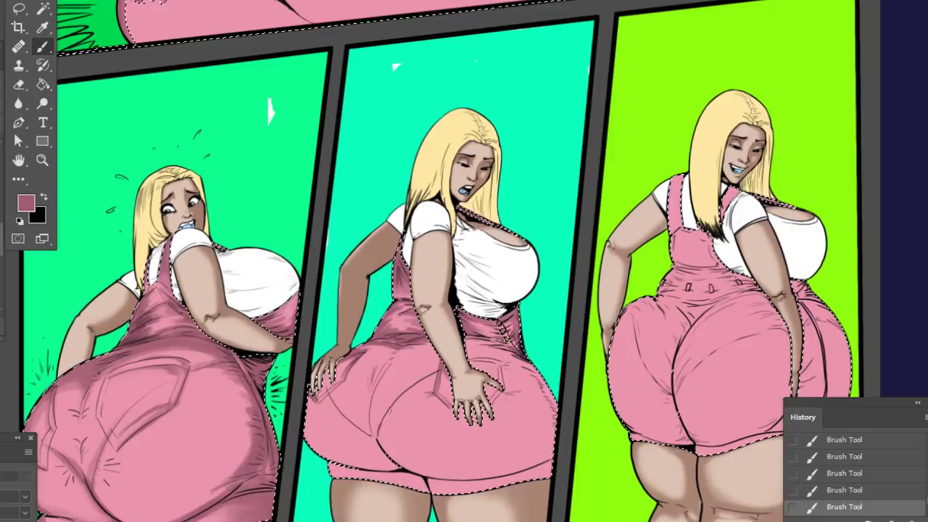
pyautogui.keyDown('alt'); pyautogui.click(312, 387); pyautogui.keyUp('alt')
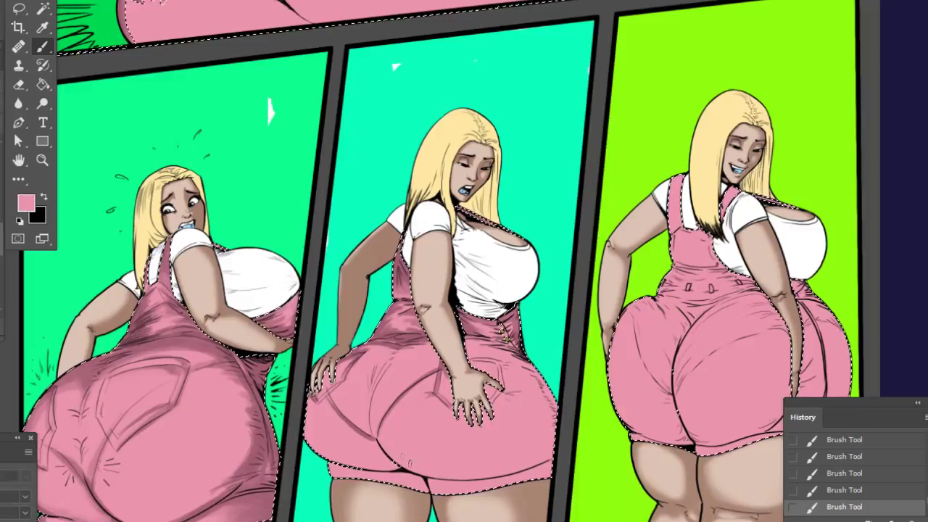
pyautogui.keyDown('alt'); pyautogui.click(540, 377); pyautogui.keyUp('alt')
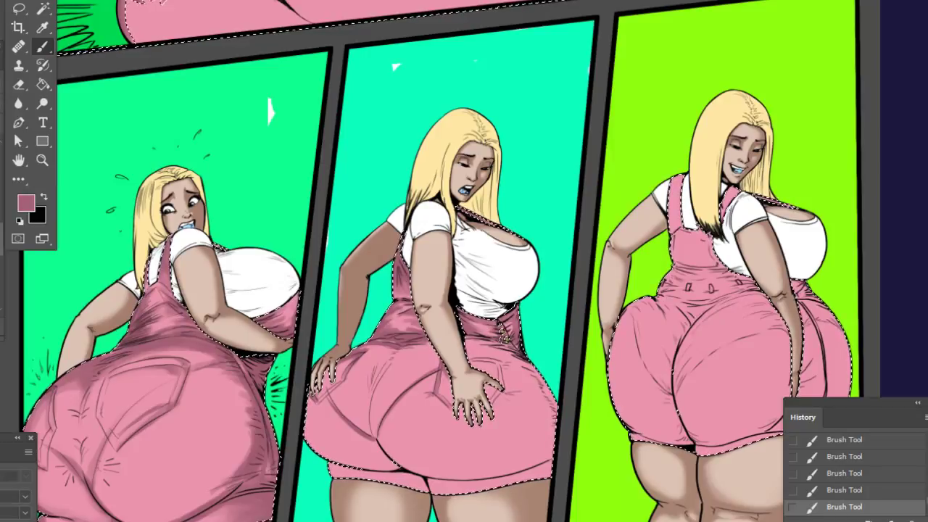
# - Change the brush settings and shade the outer hip, lower edge and hem of the middle lower panel's overalls
pyautogui.rightClick(563, 345)
pyautogui.click(587, 299)
pyautogui.click(551, 225)
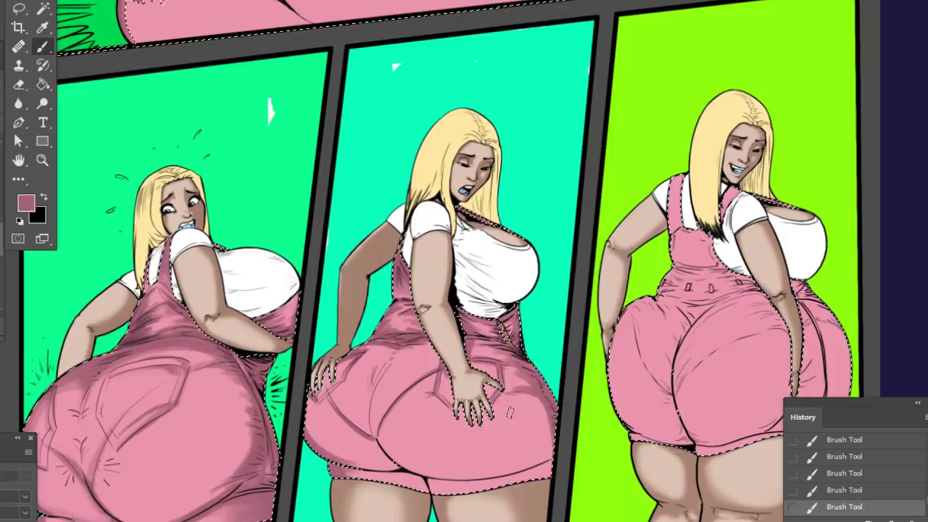
pyautogui.rightClick(525, 267)
pyautogui.click(626, 305)
pyautogui.click(570, 192)
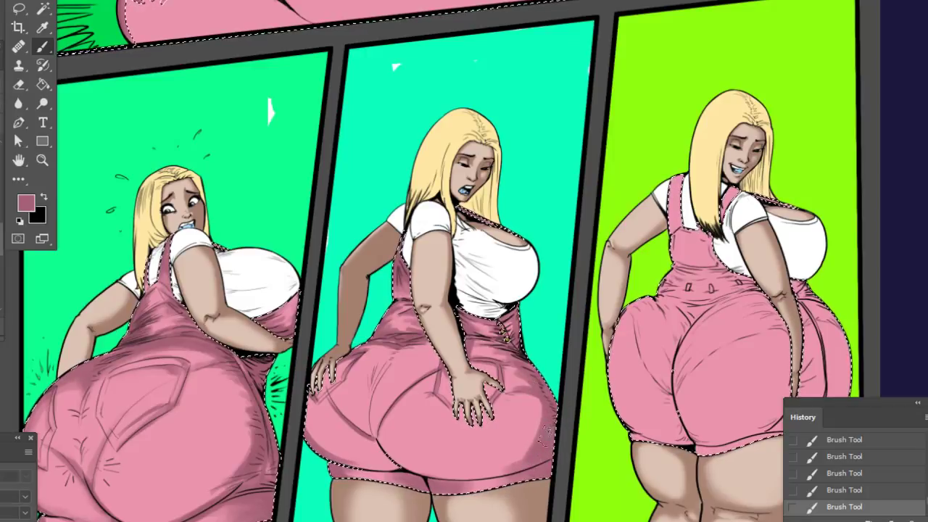
# - Adjust the brush and blend the outer hip of the middle lower panel's overalls with sampled light and dark pinks
pyautogui.moveTo(529, 455); pyautogui.dragTo(554, 511)
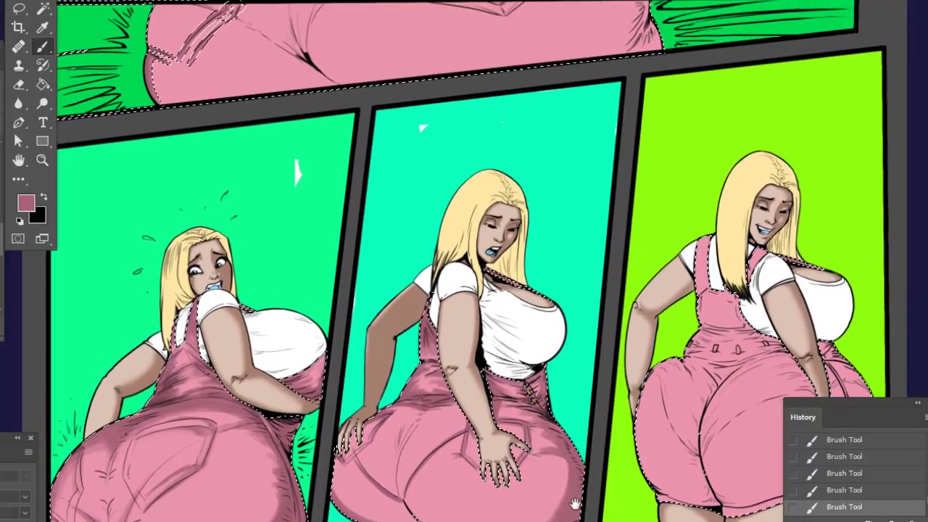
pyautogui.rightClick(428, 269)
pyautogui.moveTo(520, 301); pyautogui.dragTo(514, 301)
pyautogui.click(565, 221)
pyautogui.keyDown('alt'); pyautogui.click(383, 443); pyautogui.keyUp('alt')
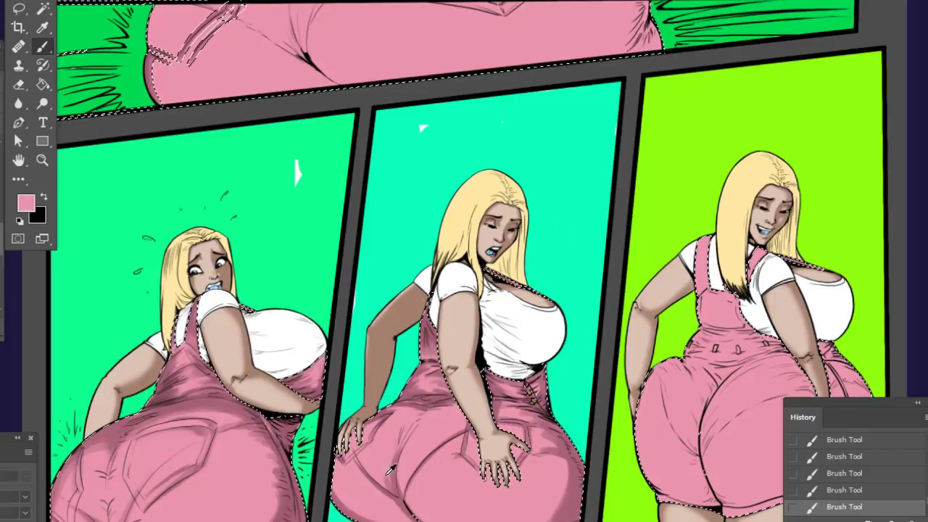
pyautogui.keyDown('alt'); pyautogui.click(580, 477); pyautogui.keyUp('alt')
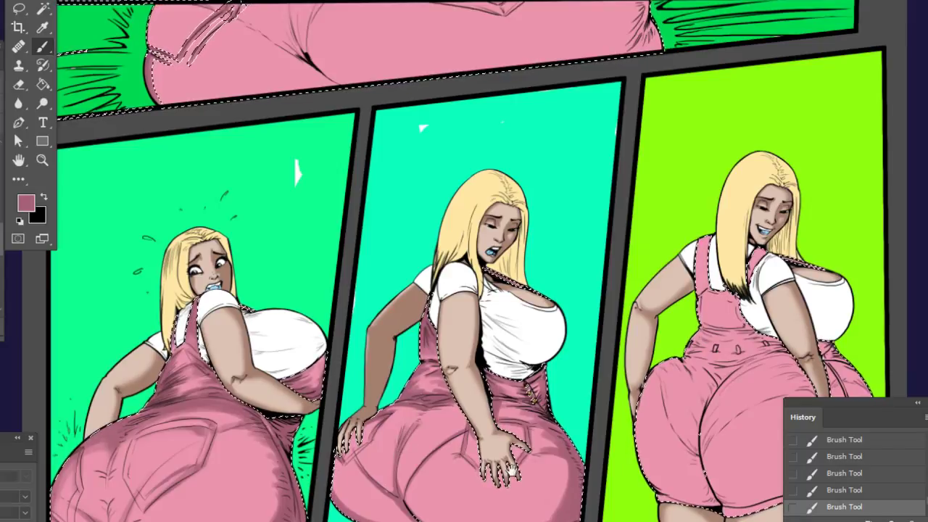
pyautogui.moveTo(420, 399); pyautogui.dragTo(389, 390)
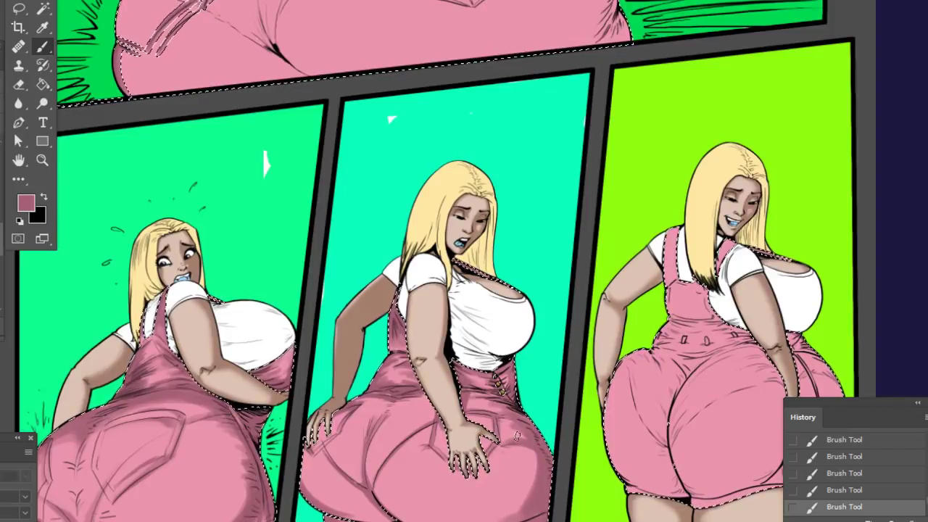
# - Shade the upper hip and seam folds of the middle lower panel's overalls in darker pink with 75 px and 36 px brushes
pyautogui.rightClick(534, 269)
pyautogui.click(640, 303)
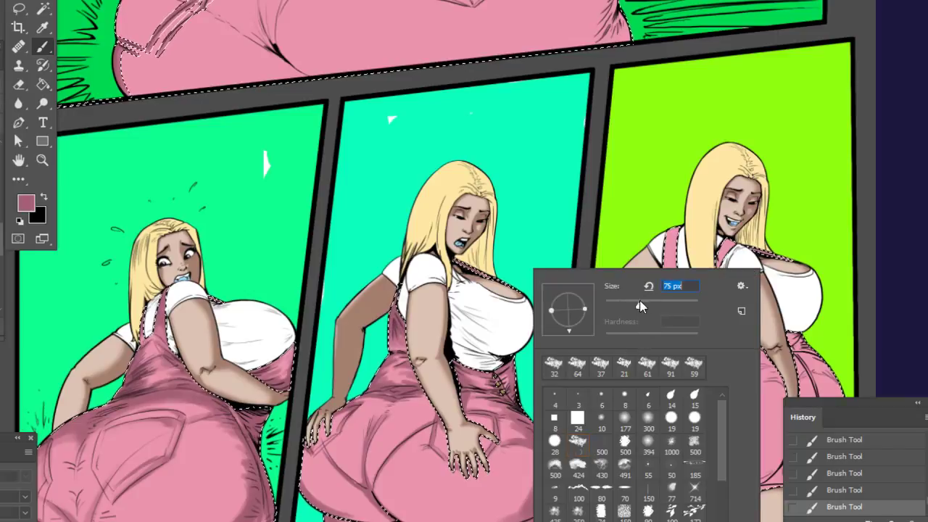
pyautogui.click(598, 243)
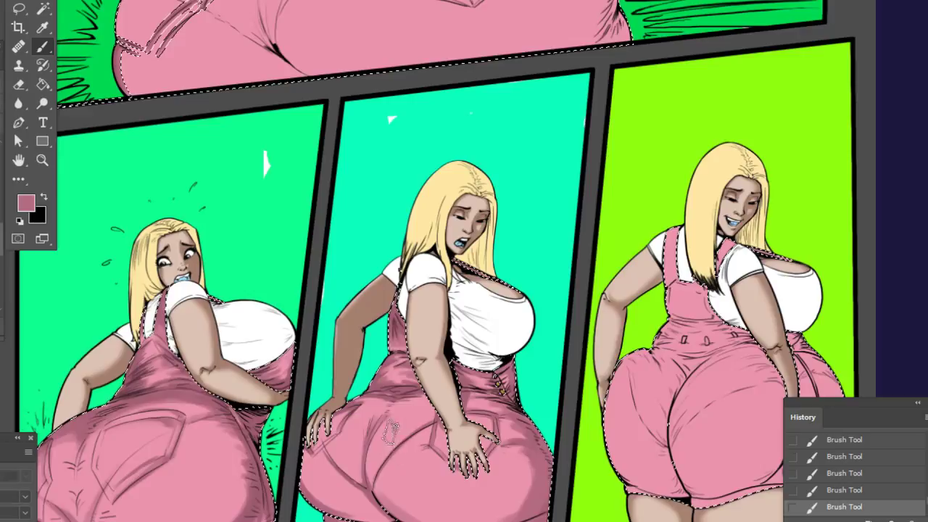
pyautogui.rightClick(499, 377)
pyautogui.press('Return')
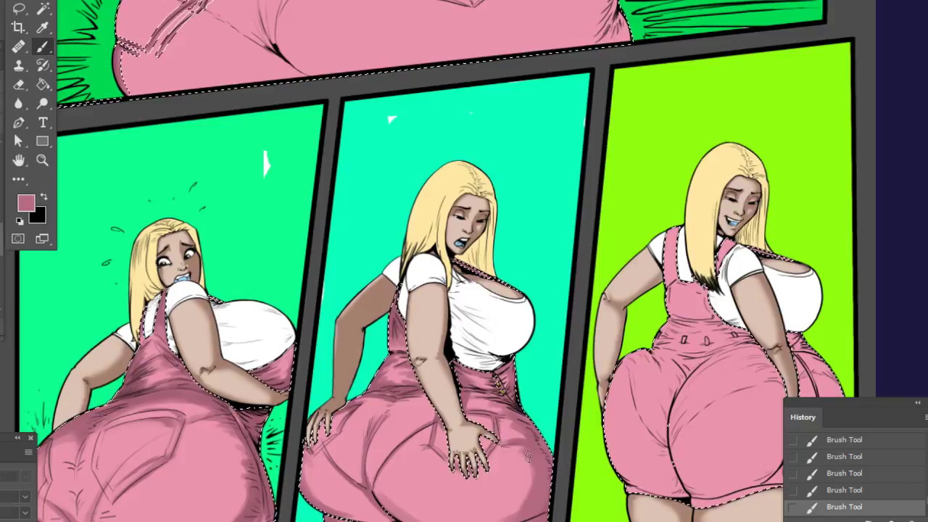
# - Refine the darker pink shading around the hand and pocket of the middle panel's overalls with 78 px and 32 px brushes
pyautogui.rightClick(530, 270)
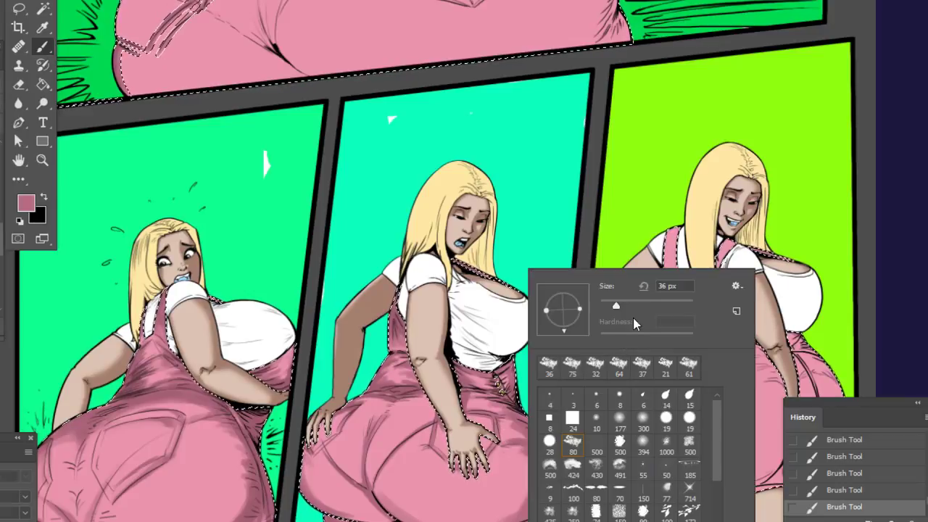
pyautogui.press('Escape')
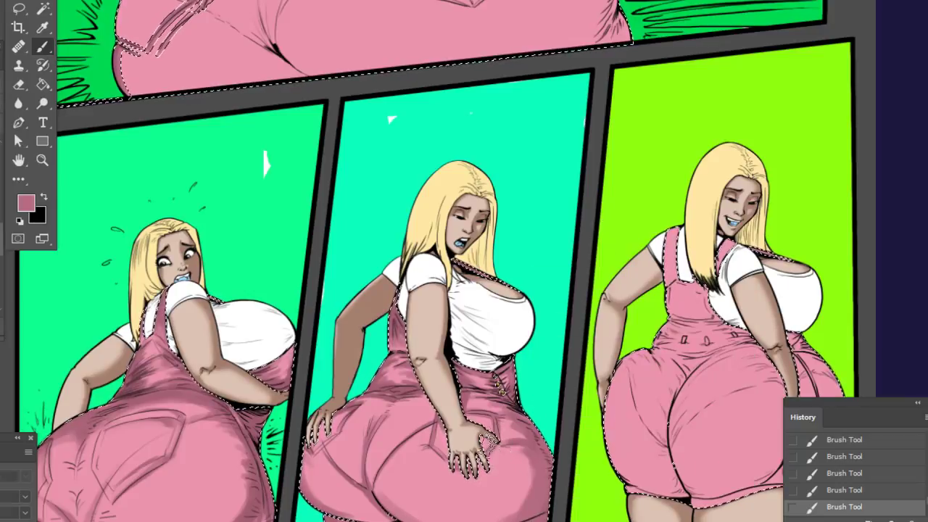
pyautogui.rightClick(496, 433)
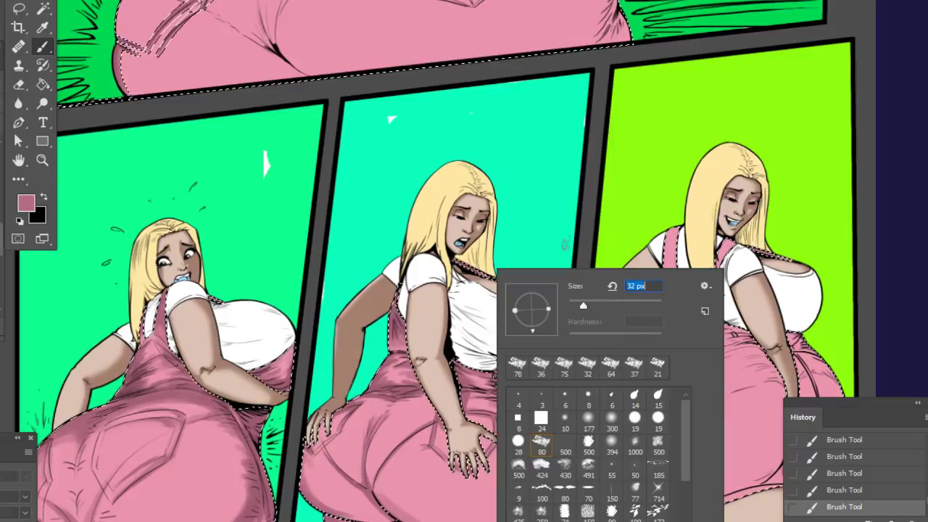
pyautogui.press('Escape')
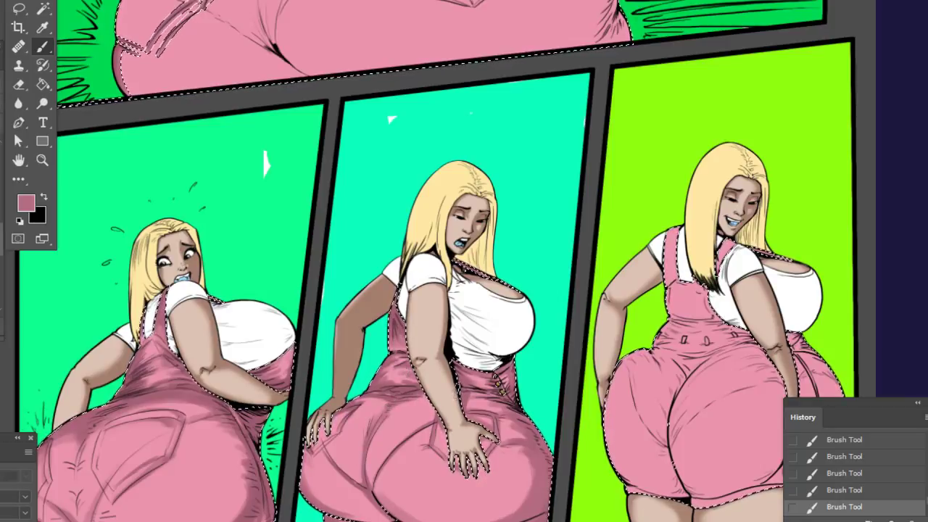
# - Deepen the shading below the waist and beside the centre seam of the middle panel's overalls, using 64, 34 and 56 px brushes
pyautogui.rightClick(462, 267)
pyautogui.click(564, 308)
pyautogui.click(569, 225)
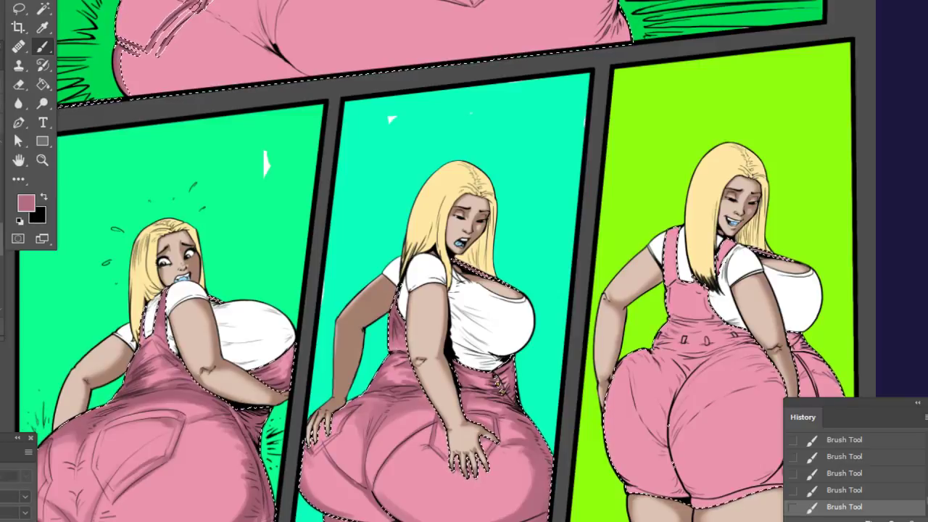
pyautogui.rightClick(458, 298)
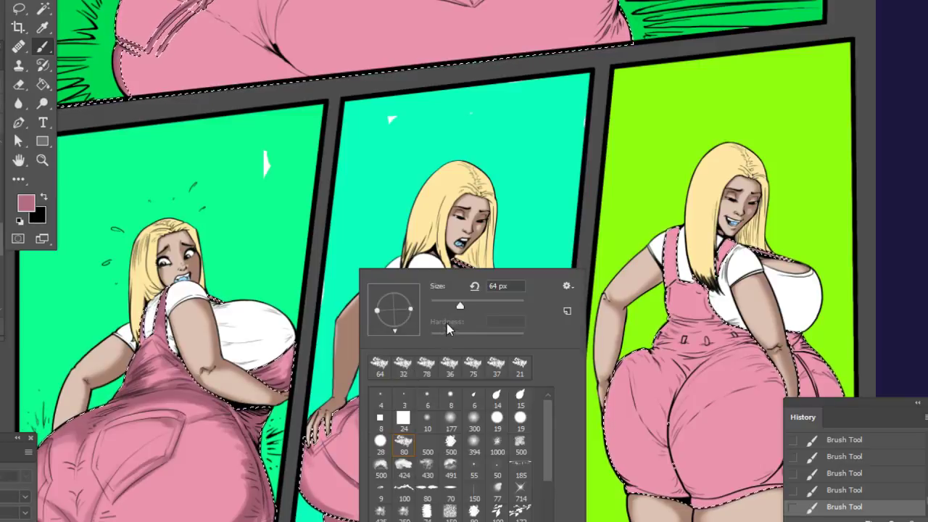
pyautogui.click(523, 222)
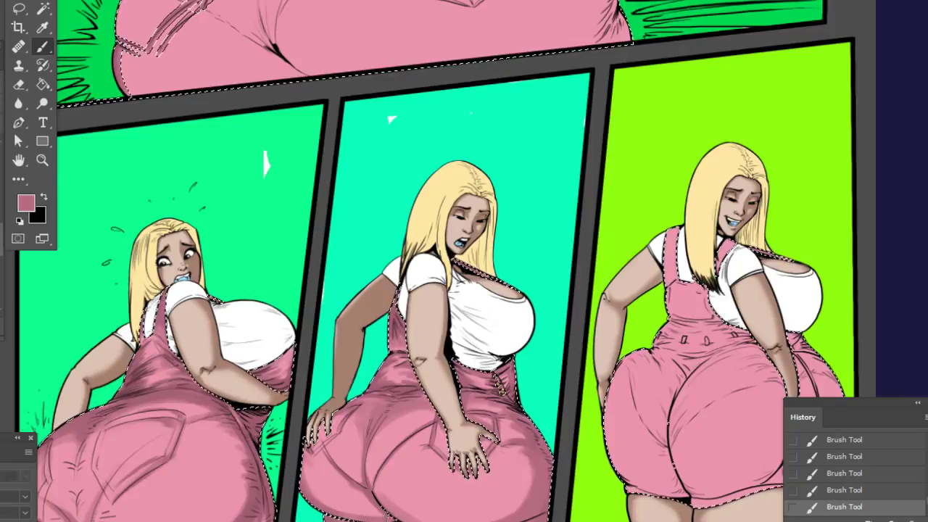
pyautogui.rightClick(414, 321)
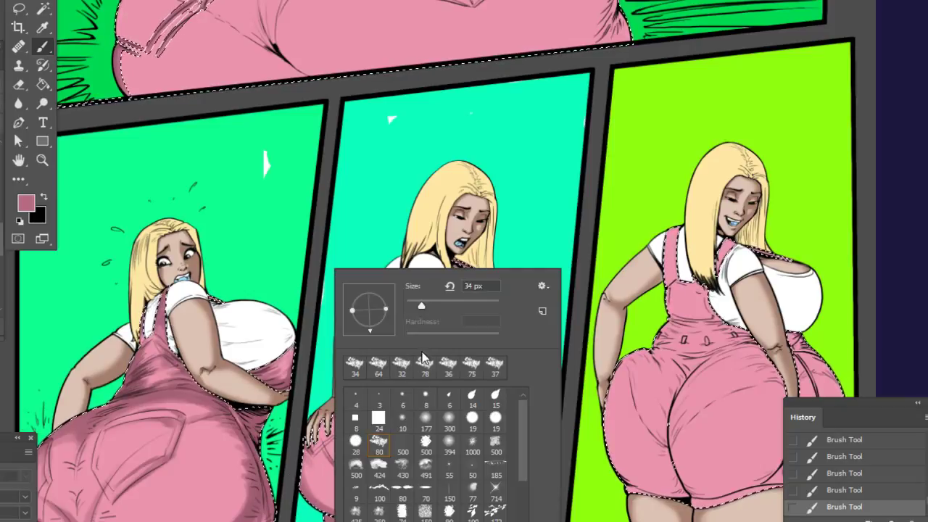
pyautogui.click(412, 169)
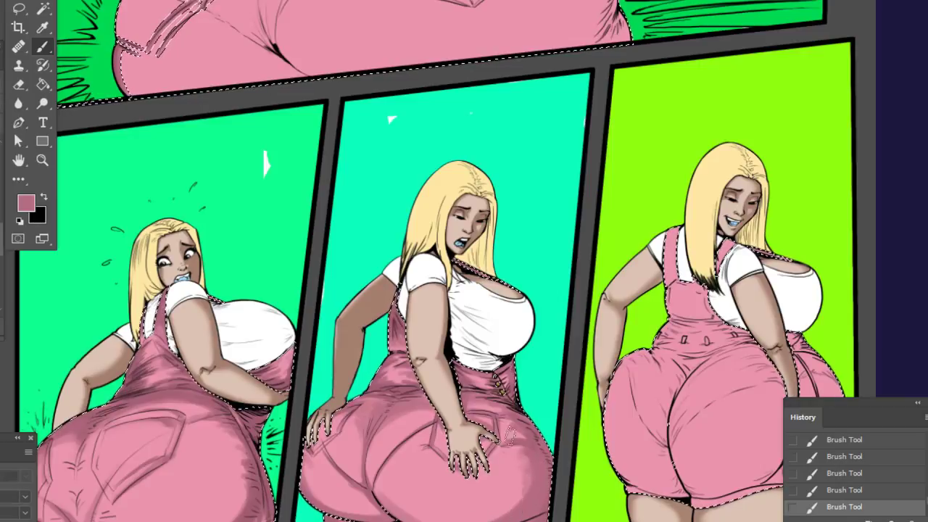
# - Shade the straps, bib, waist folds and lower edges of the overalls in the green lower panel with darker pink
pyautogui.hscroll(4, 508, 444)
pyautogui.hscroll(2, 442, 337)
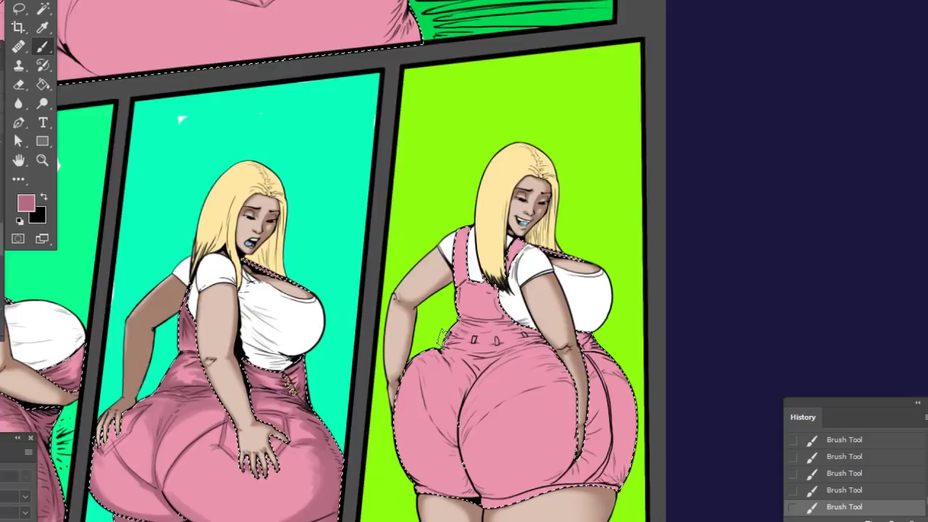
pyautogui.rightClick(548, 268)
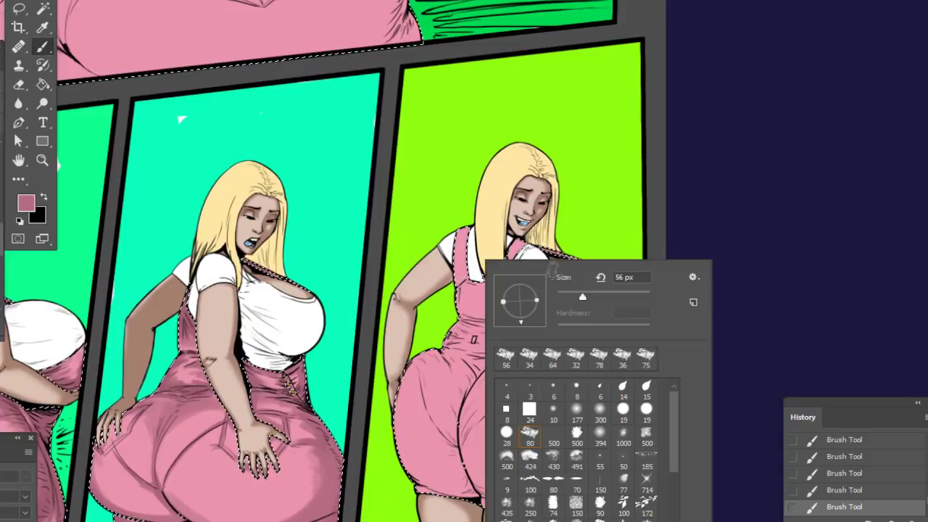
pyautogui.press('Return')
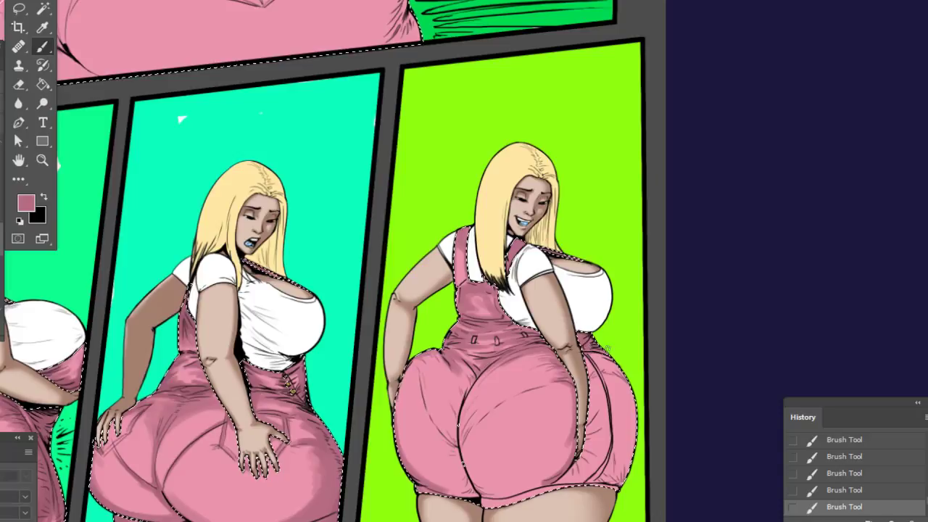
# - Resize the brush and shade the outer hip and the folds around the forearm of the green panel's overalls with darker pink
pyautogui.rightClick(607, 355)
pyautogui.click(705, 297)
pyautogui.click(712, 235)
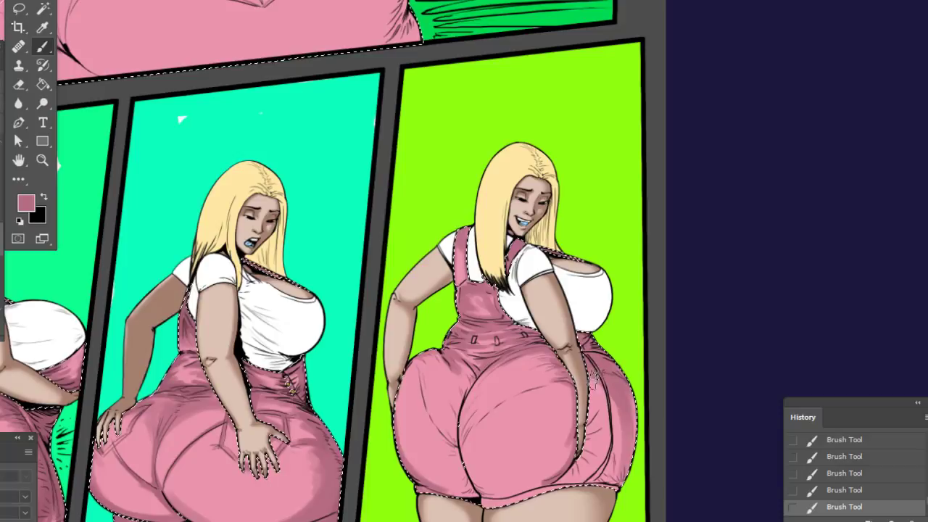
pyautogui.rightClick(596, 408)
pyautogui.click(687, 309)
pyautogui.click(705, 232)
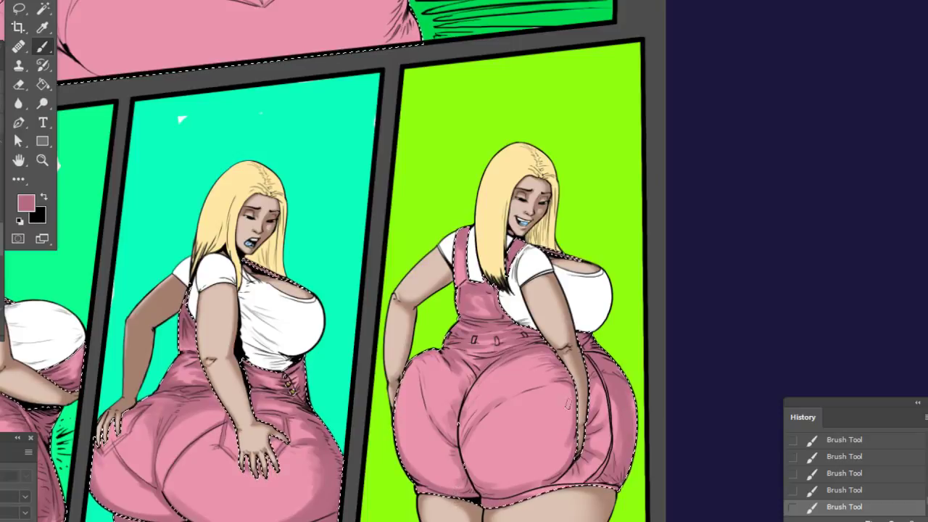
pyautogui.moveTo(570, 391); pyautogui.dragTo(576, 425)
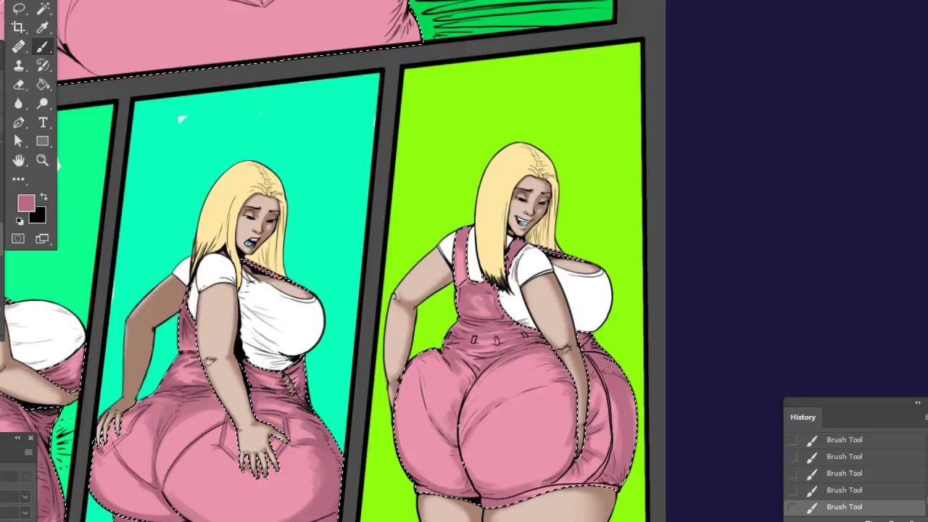